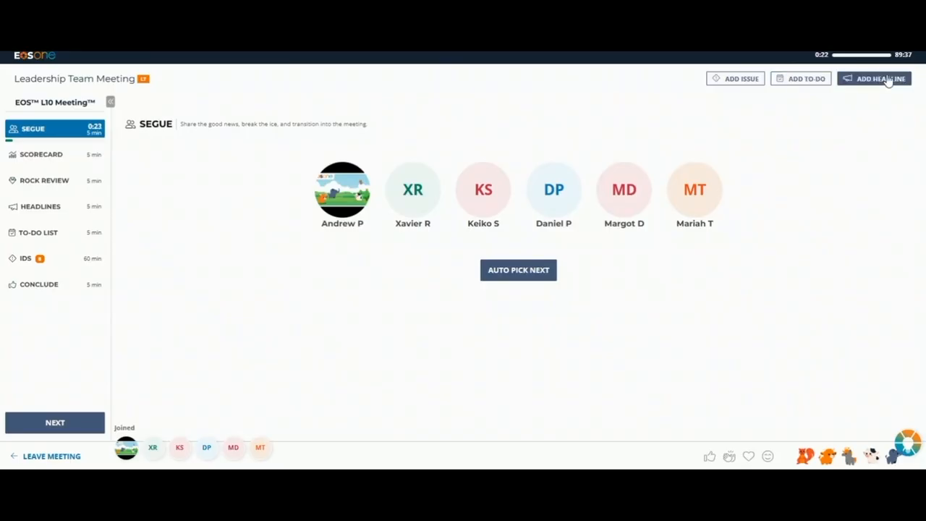
Step: Look at the blank form for adding an issue, close it unsaved, and send thumbs-up and animal reactions to the meeting
click(749, 80)
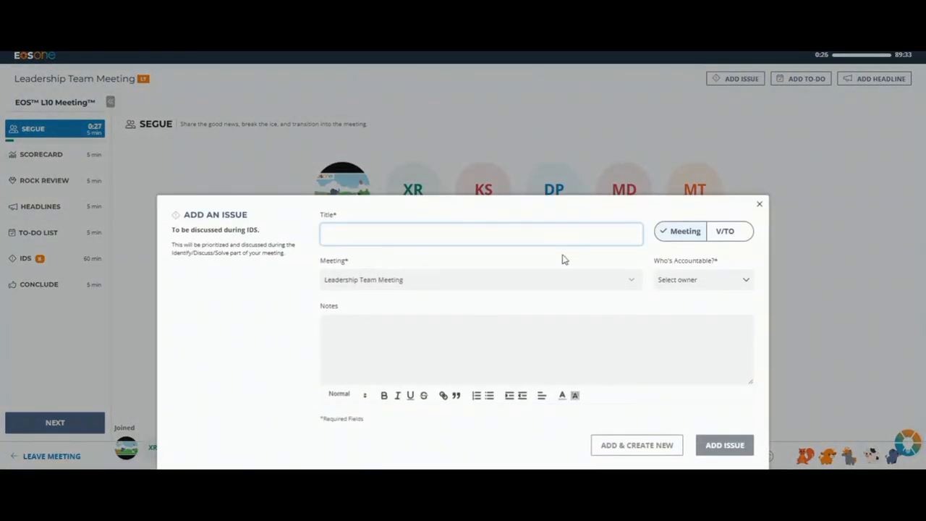
click(759, 205)
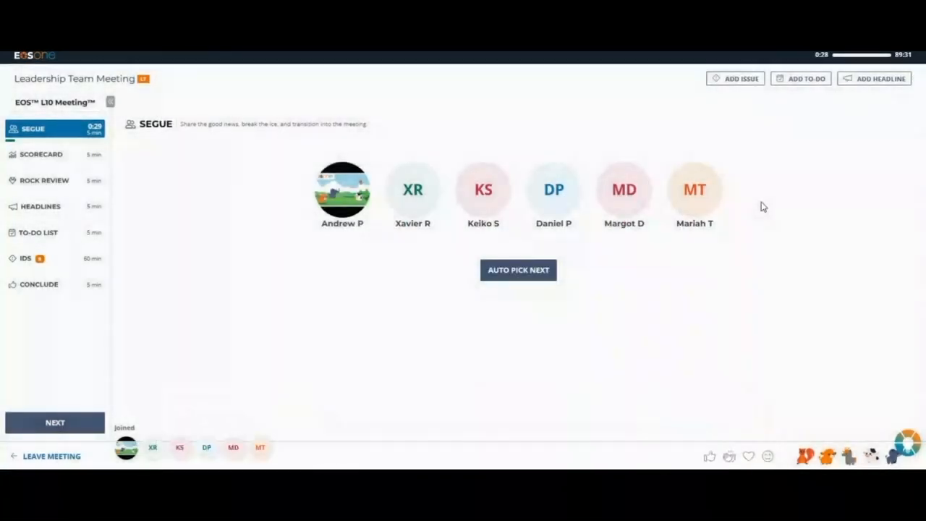
click(709, 457)
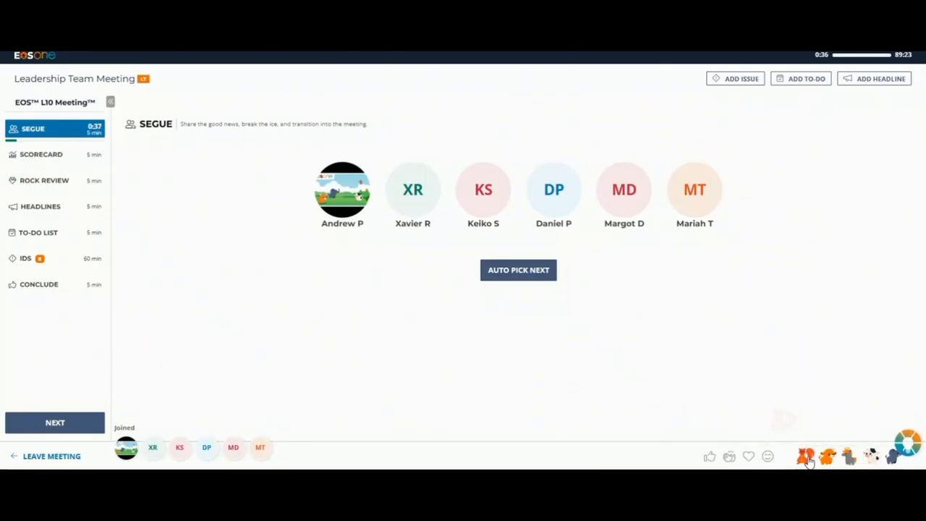
click(806, 458)
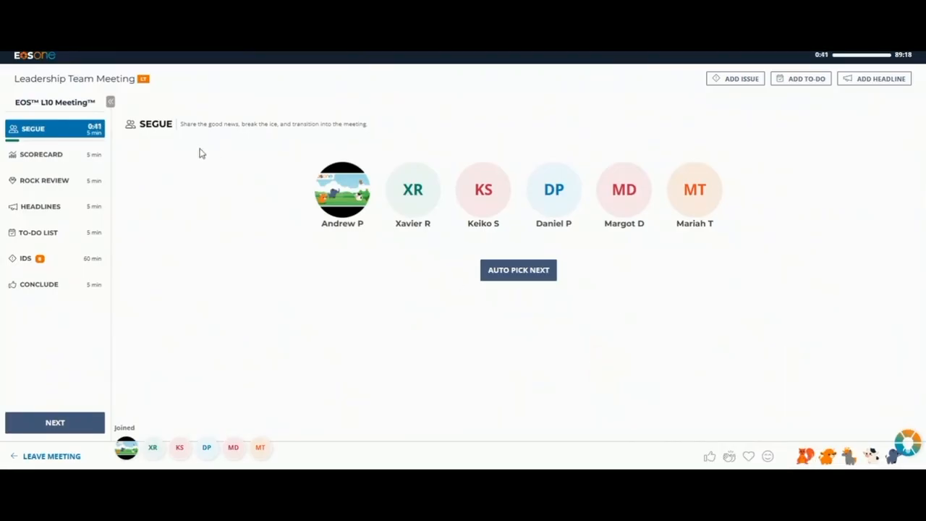
Step: Pick the next Segue speakers automatically, several times in a row
click(534, 280)
click(533, 279)
click(534, 280)
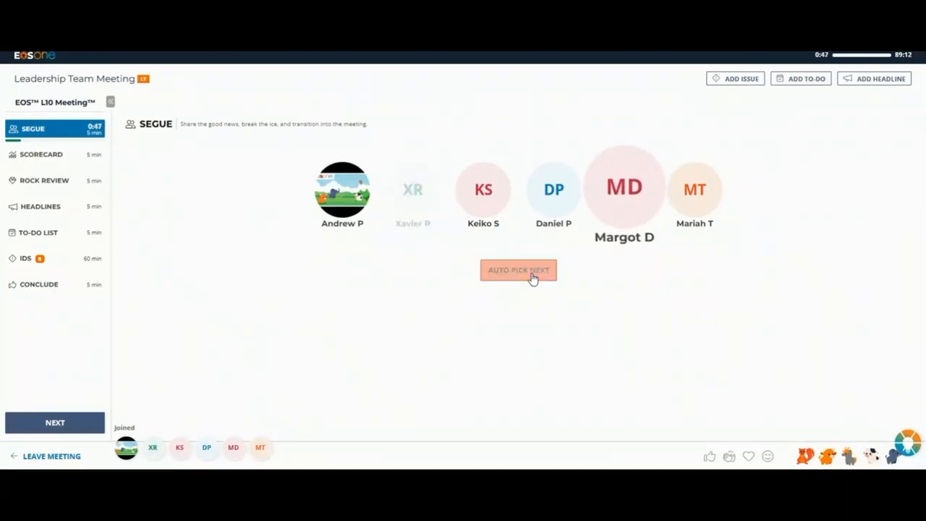
Step: Add the off-track Emails Sent measurable and the off-track New Email Campaign ETD rock to the IDS issues
click(79, 425)
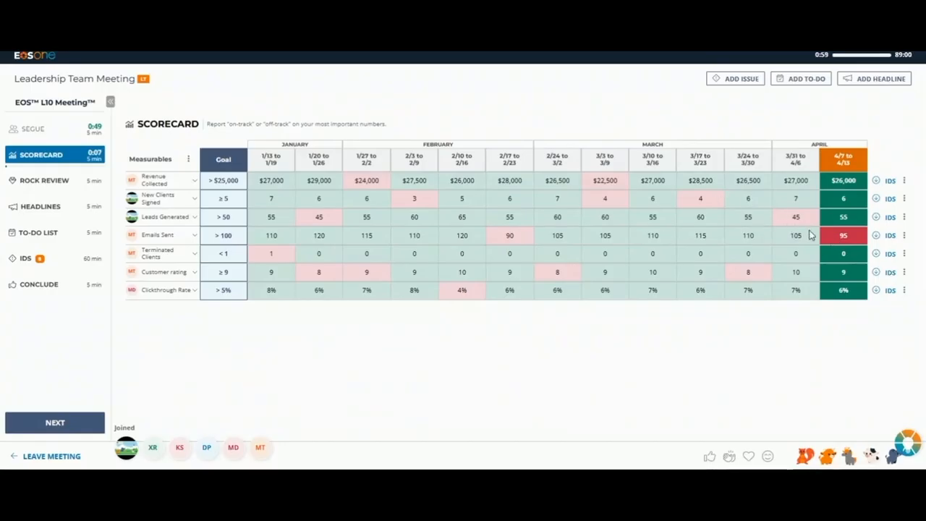
click(890, 236)
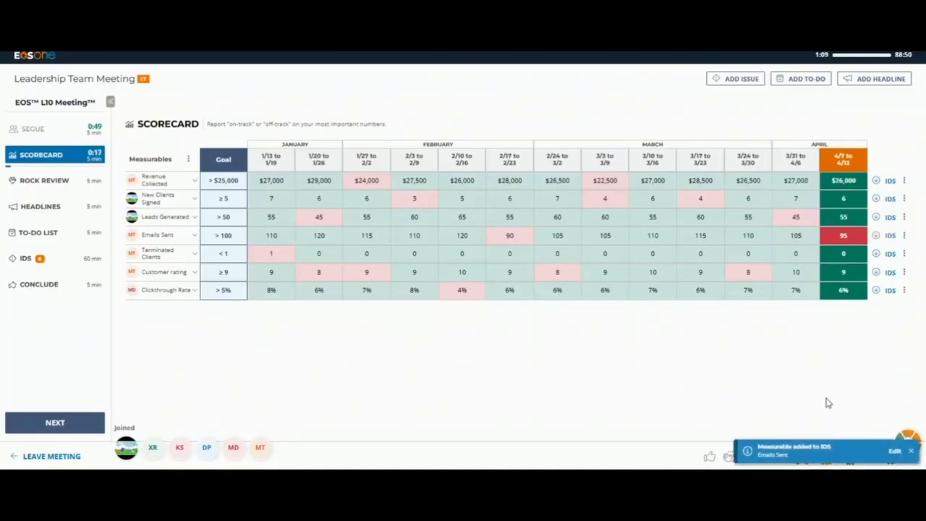
click(894, 453)
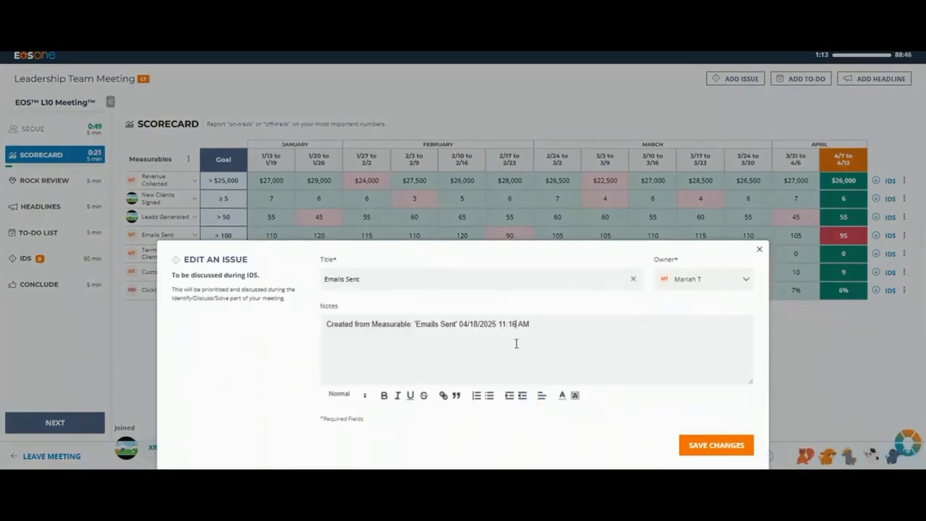
click(727, 443)
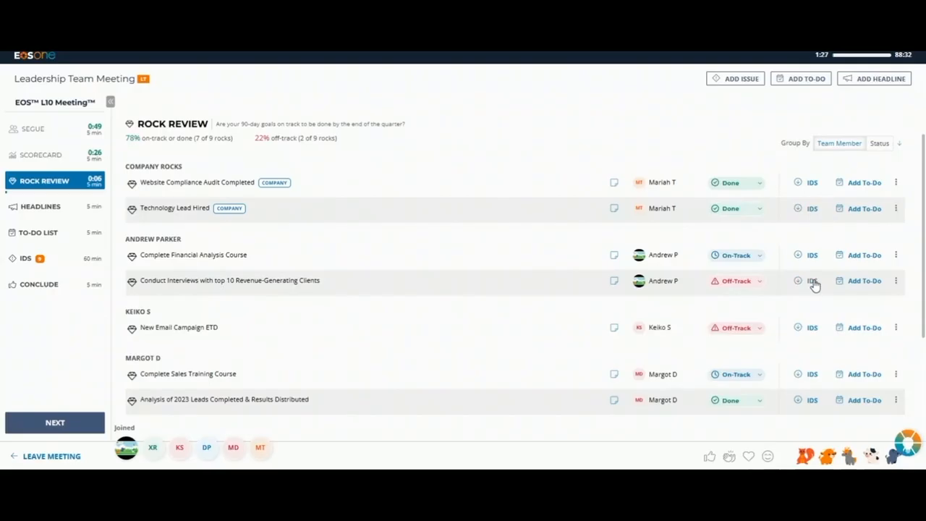
click(809, 332)
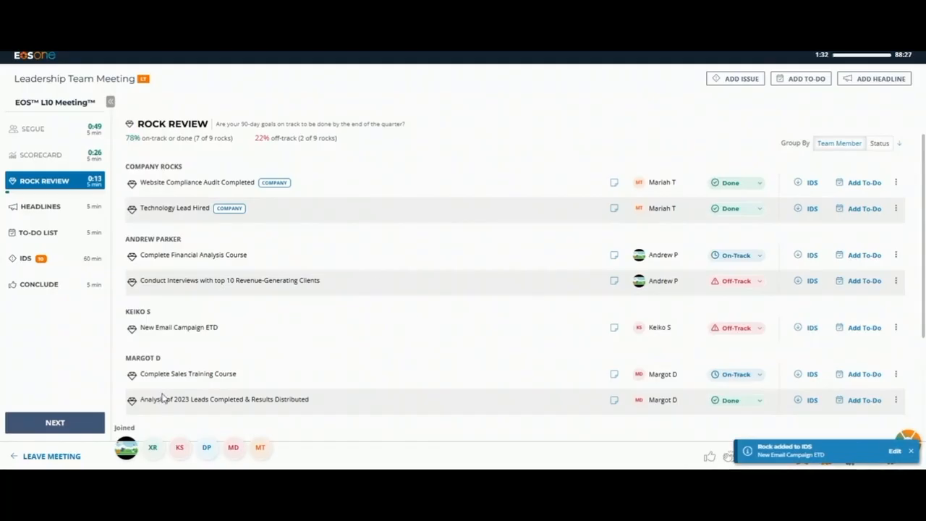
Step: Mark the Holiday on Monday headline as reviewed and cascade it to the Marketing L10 meeting under a different owner
click(79, 426)
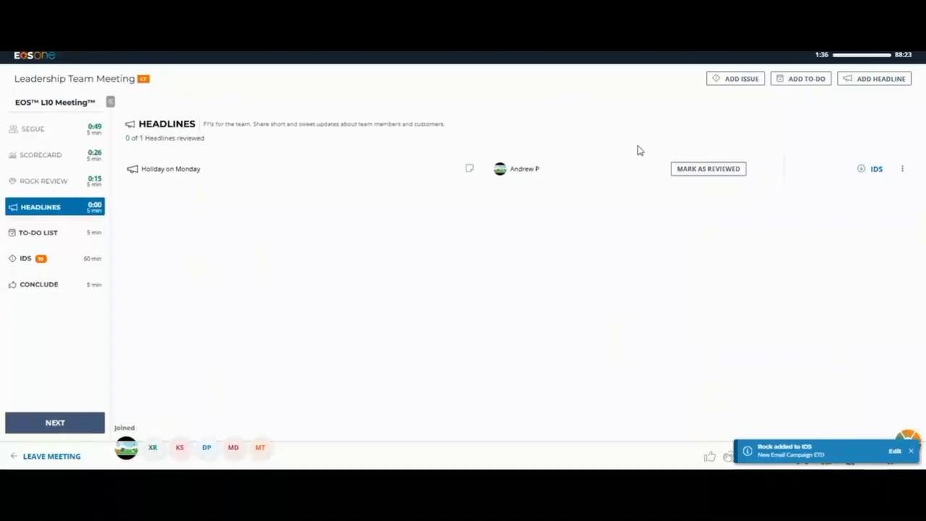
click(719, 172)
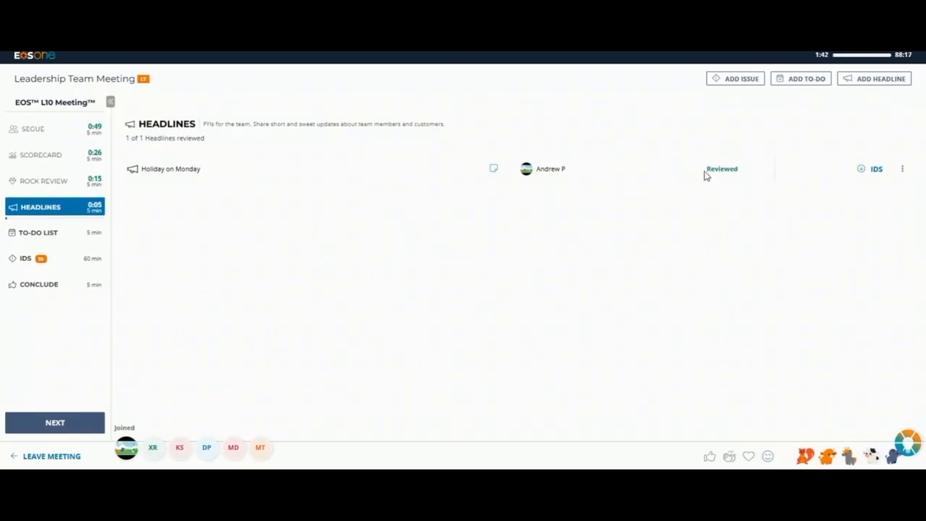
click(902, 170)
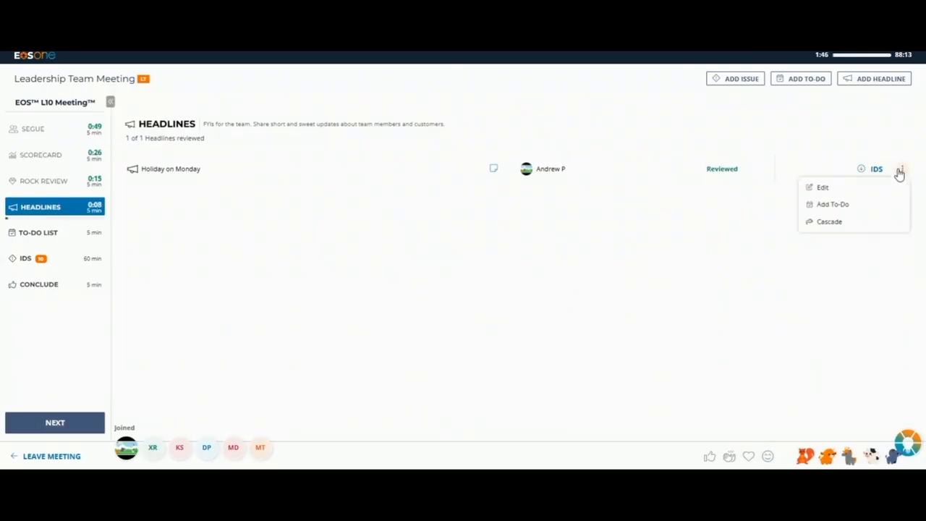
click(833, 227)
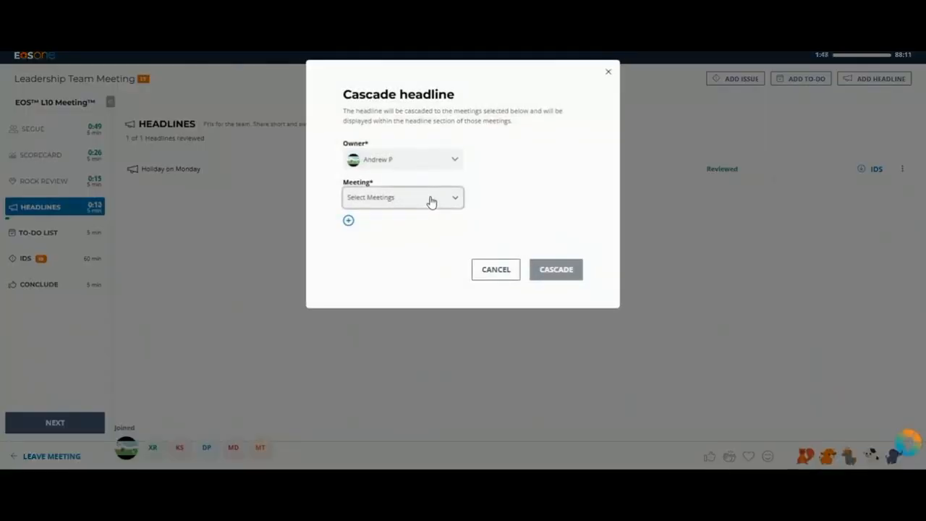
click(419, 165)
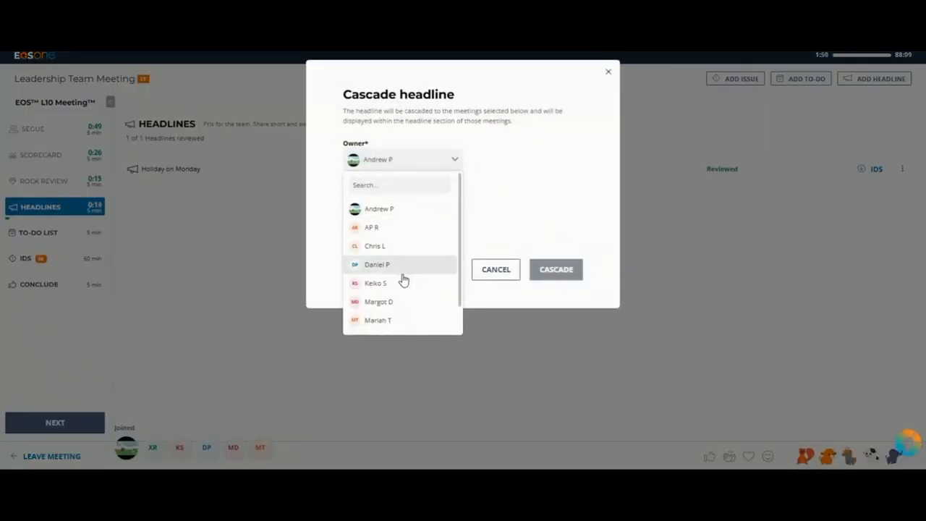
click(405, 284)
click(399, 205)
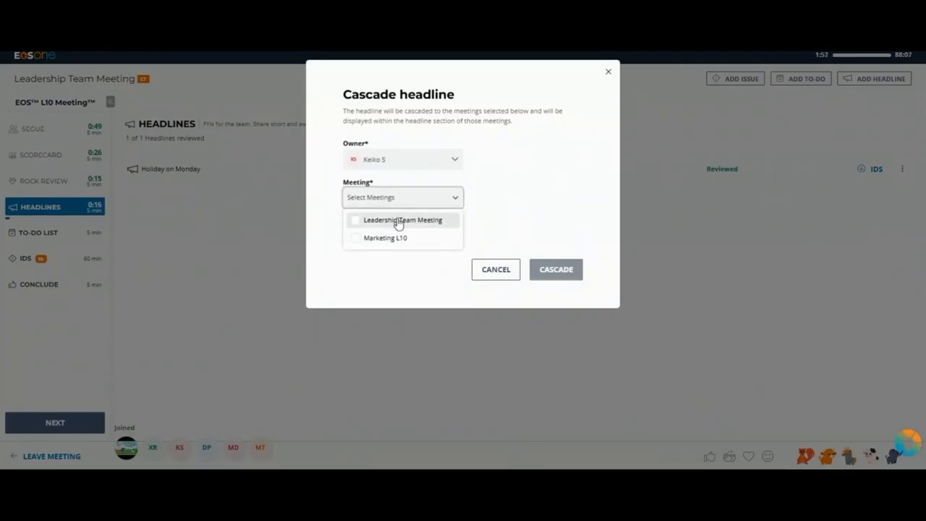
click(395, 239)
click(537, 212)
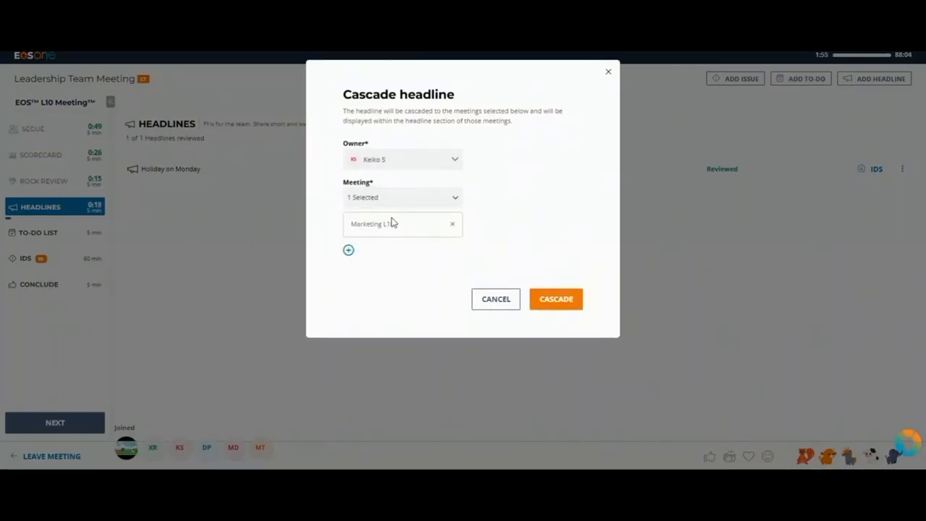
click(553, 306)
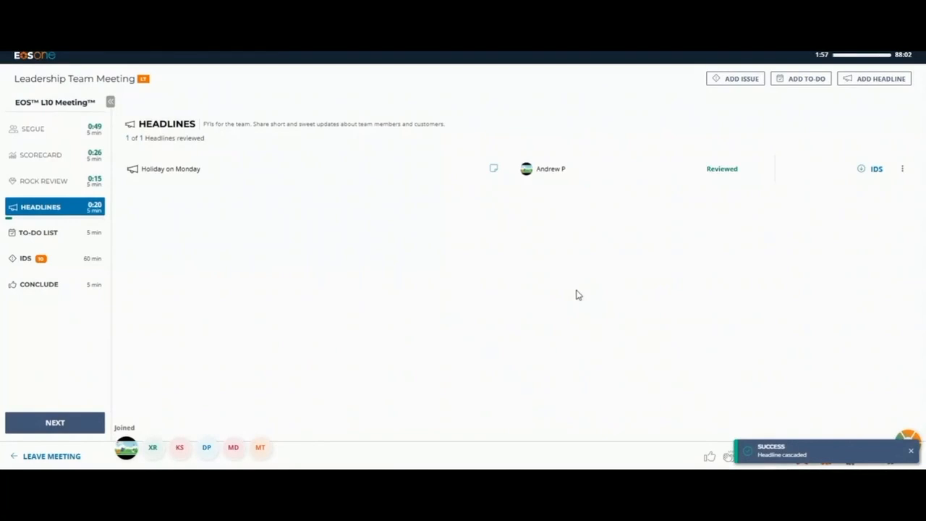
Step: Mark the onboarding, revised handbooks and PTO guidelines to-dos as completed in the To-Do List section
click(62, 420)
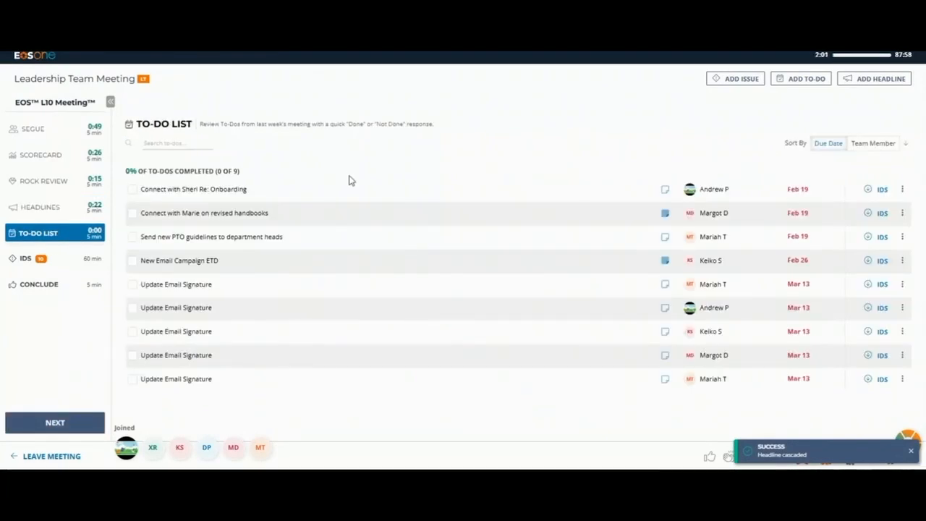
click(206, 191)
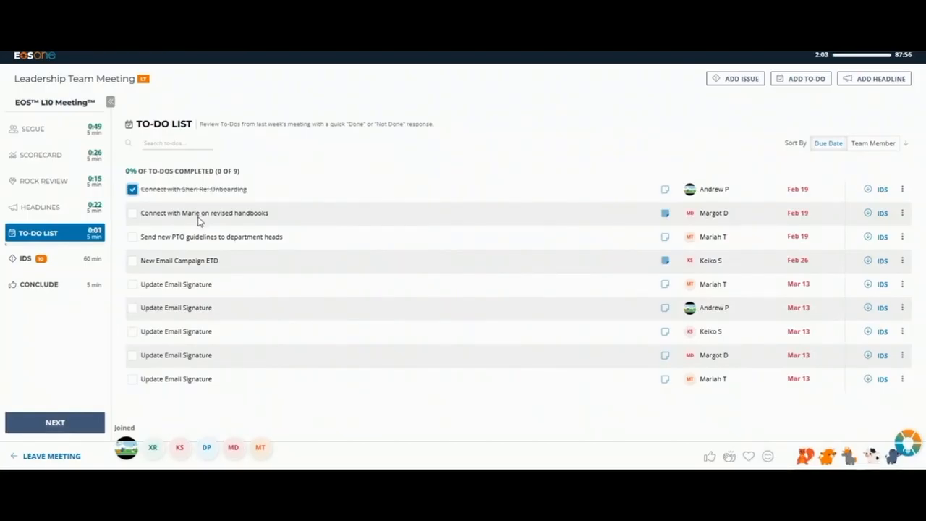
click(201, 215)
click(206, 241)
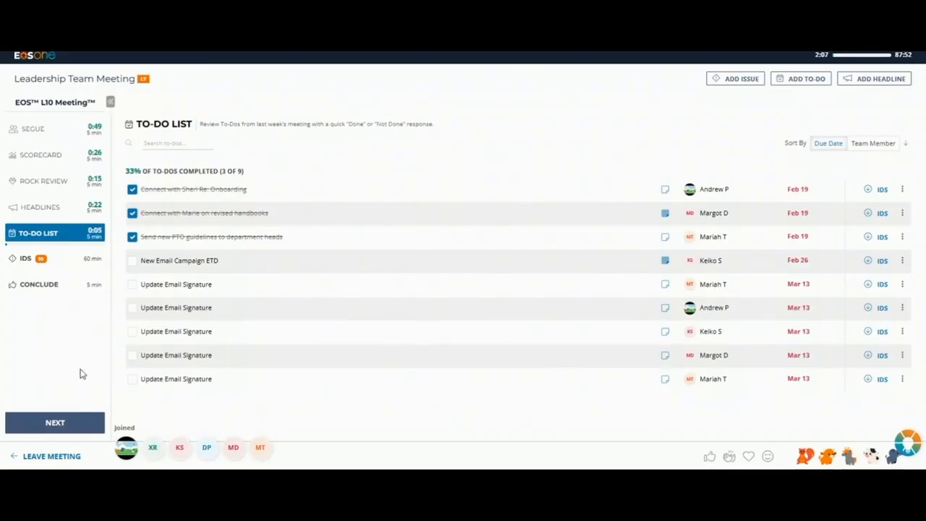
Step: Look over the current issues in the IDS section and arrange them in the two-column layout
click(55, 422)
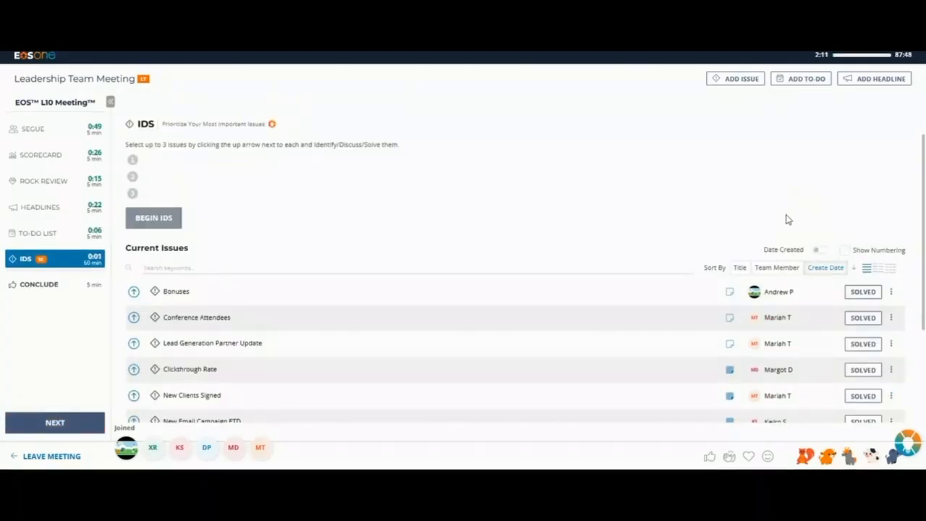
scroll(600, 341, down, 3)
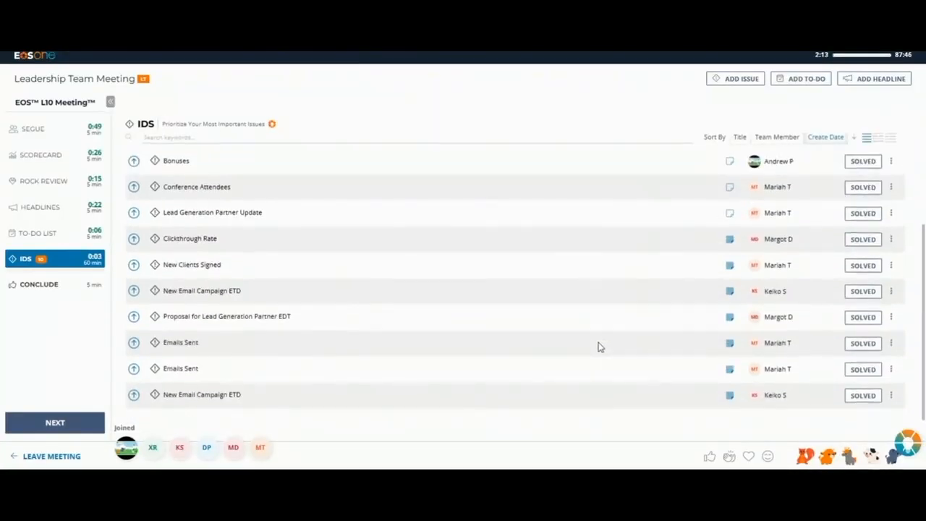
scroll(600, 345, up, 3)
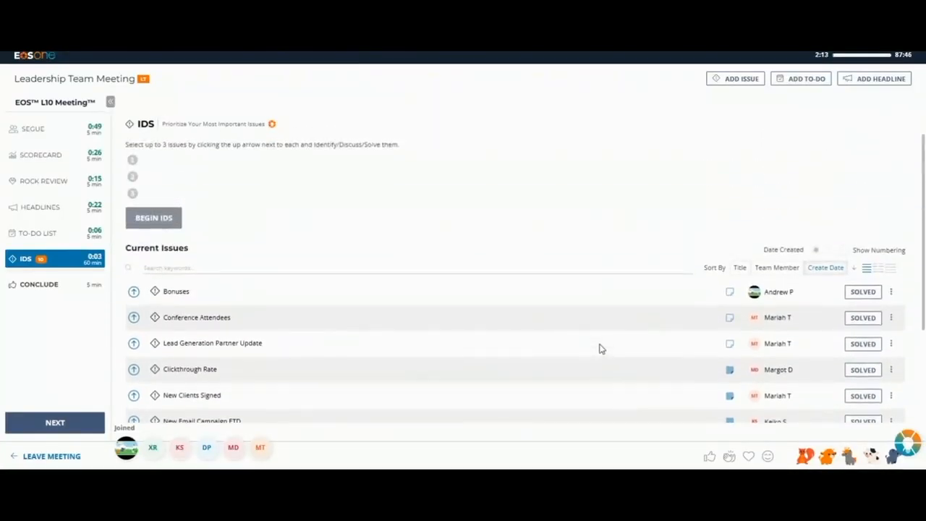
click(877, 270)
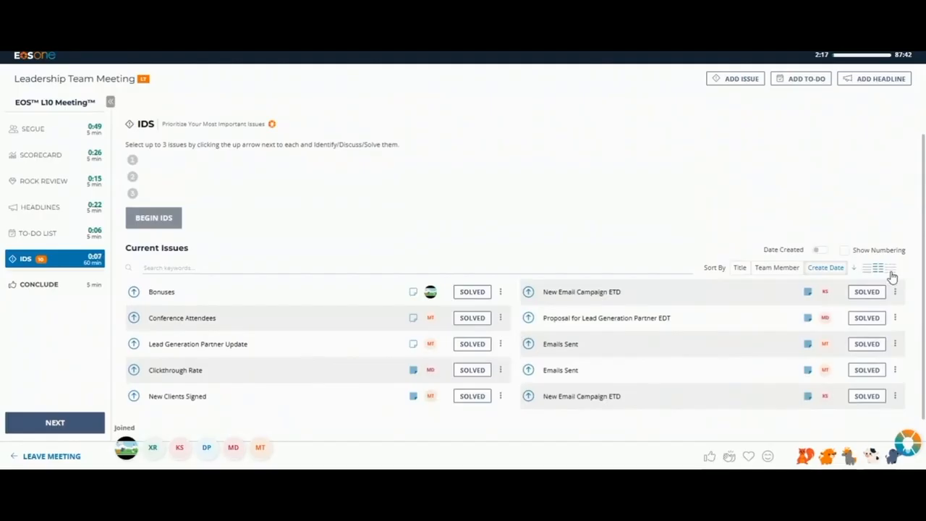
click(890, 269)
click(887, 269)
Step: Show numbering on the current issues, briefly display their creation dates, and sort the list by title
click(844, 250)
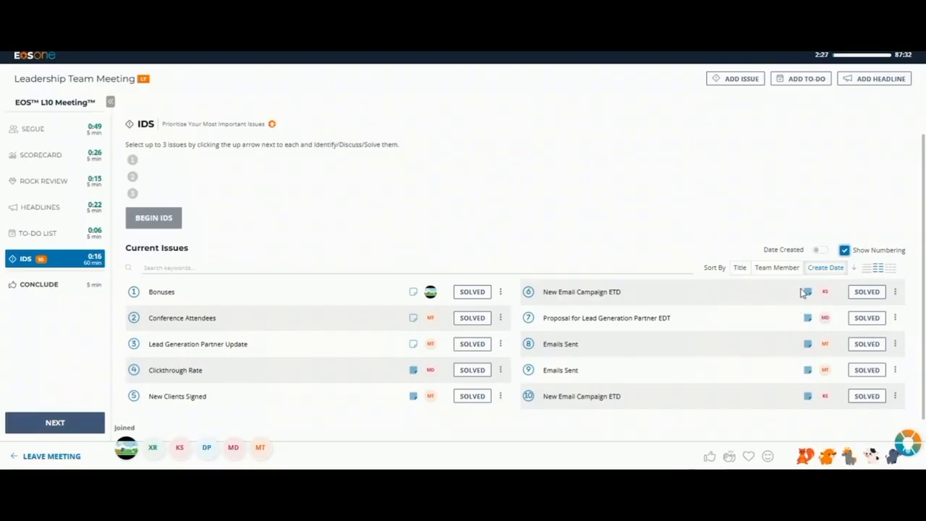
click(819, 251)
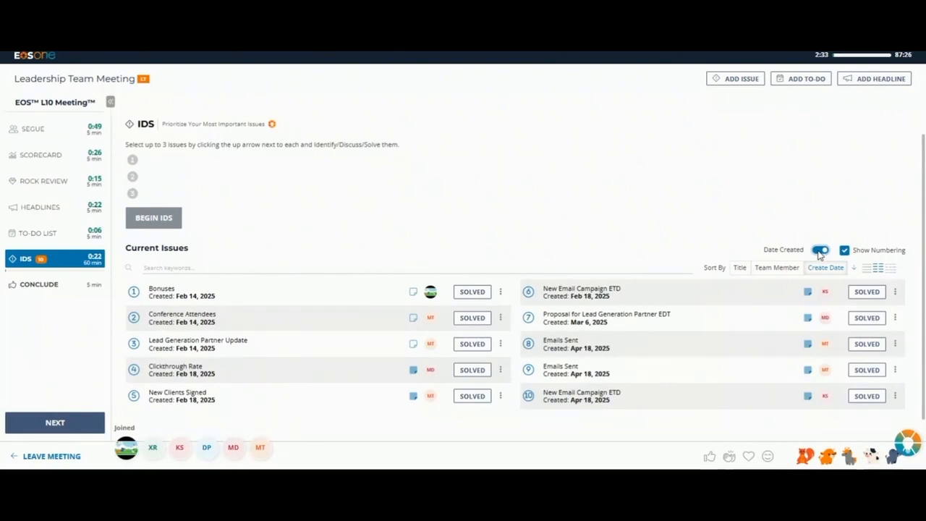
click(820, 250)
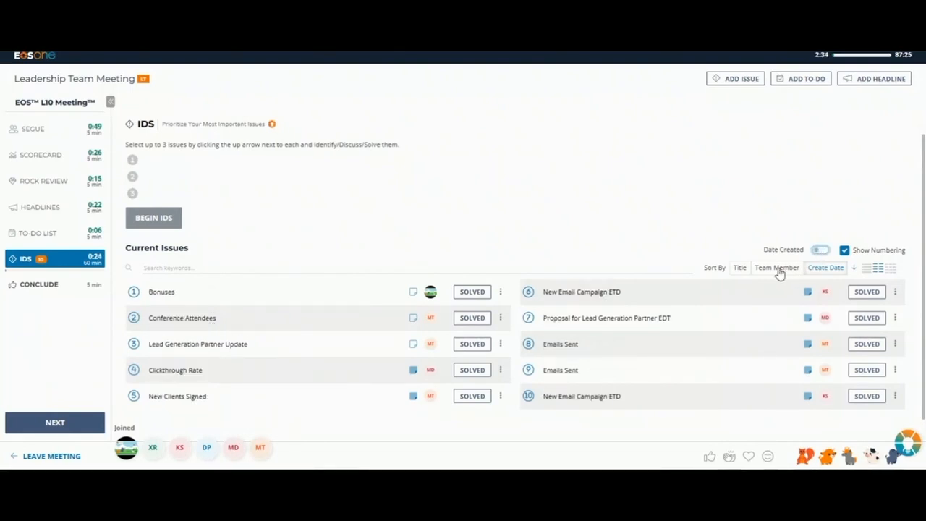
click(740, 268)
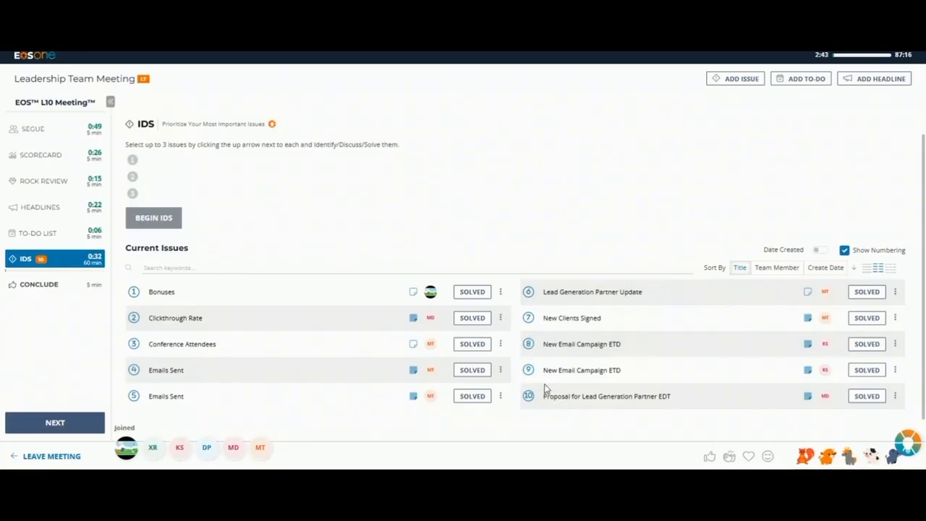
Step: Prioritize New Email Campaign ETD, Conference Attendees and Emails Sent for IDS, and mark New Email Campaign ETD as solved
click(133, 343)
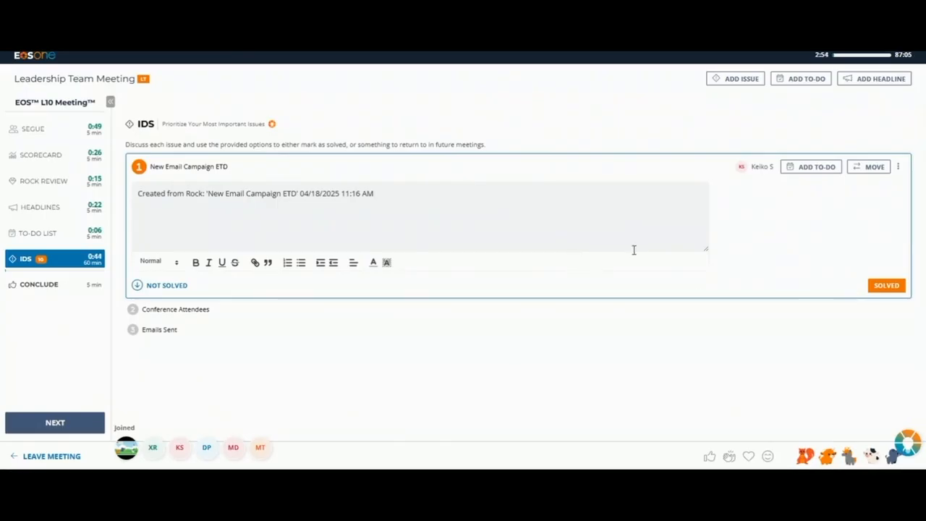
click(894, 287)
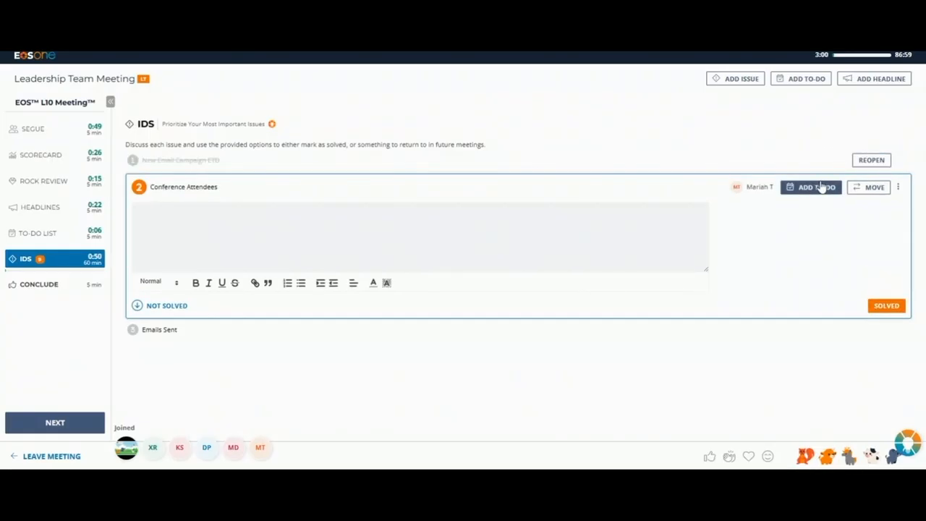
Step: Move the Conference Attendees issue to the Q2 draft V/TO in the Sawayn LLC folder with a new owner, and mark Emails Sent as not solved
click(871, 187)
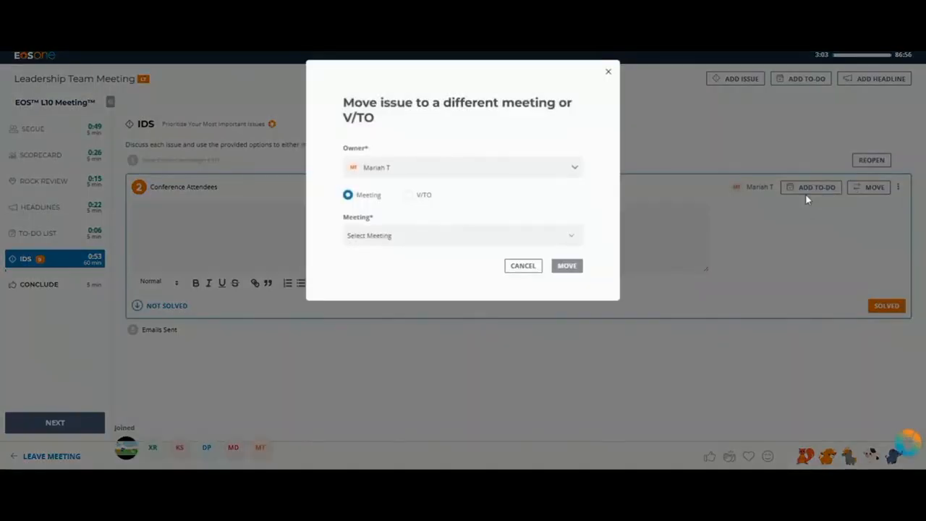
click(405, 172)
click(407, 216)
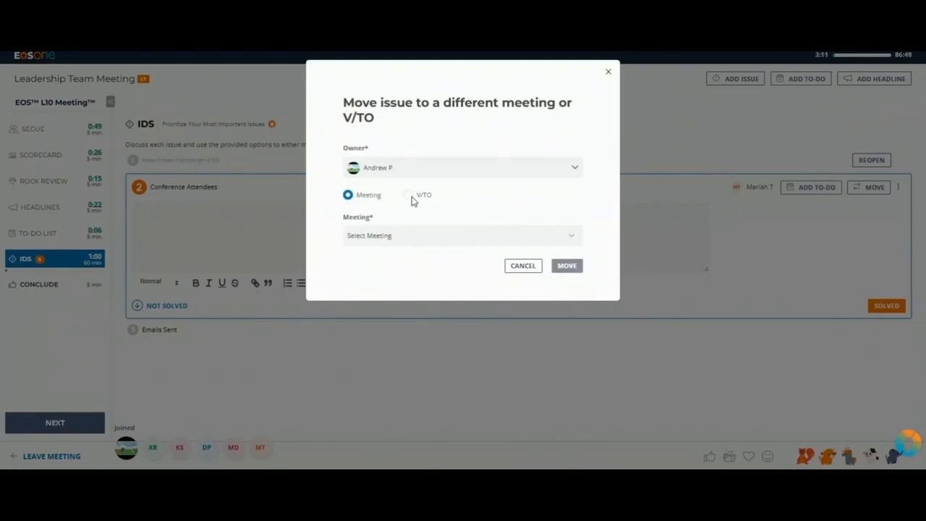
click(410, 196)
click(374, 235)
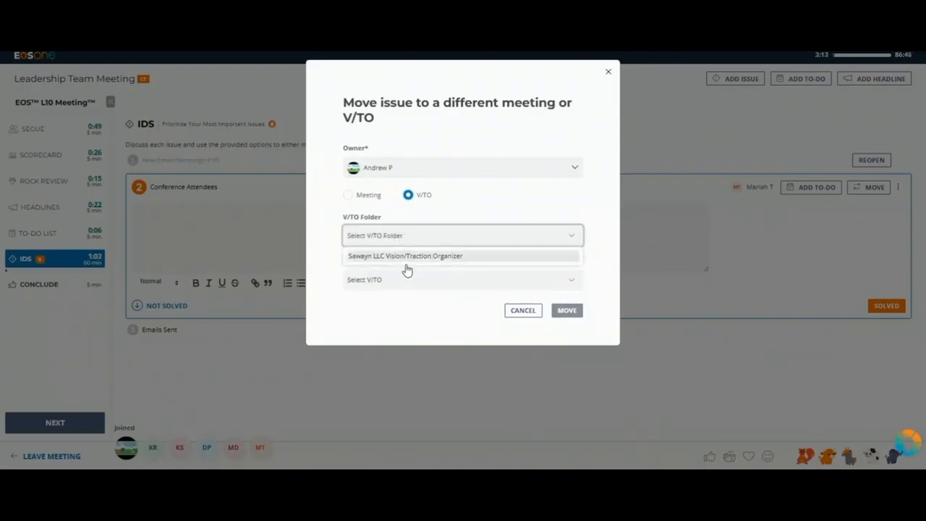
click(411, 255)
click(413, 280)
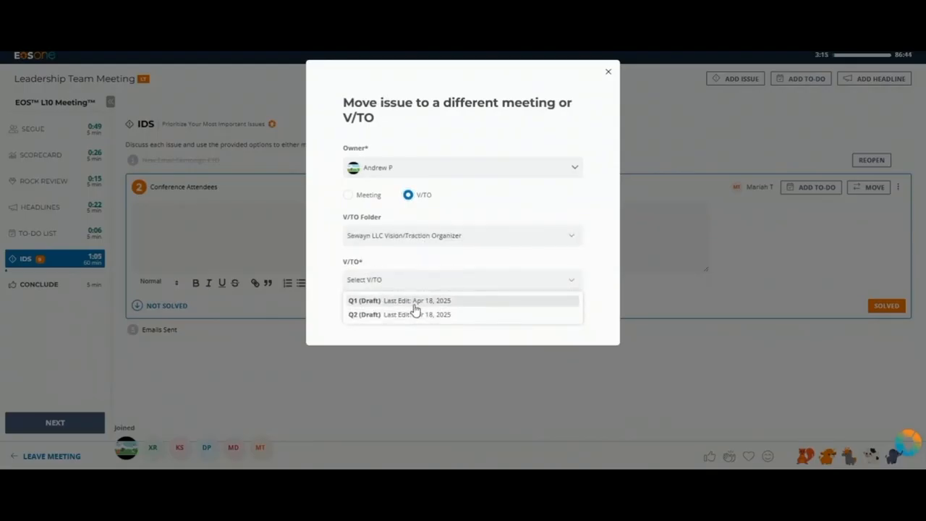
click(419, 316)
click(566, 311)
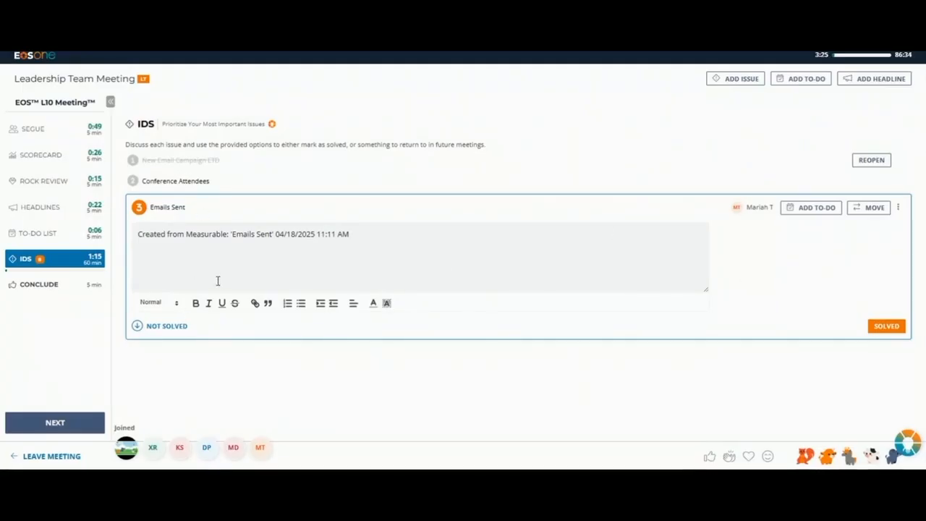
click(168, 327)
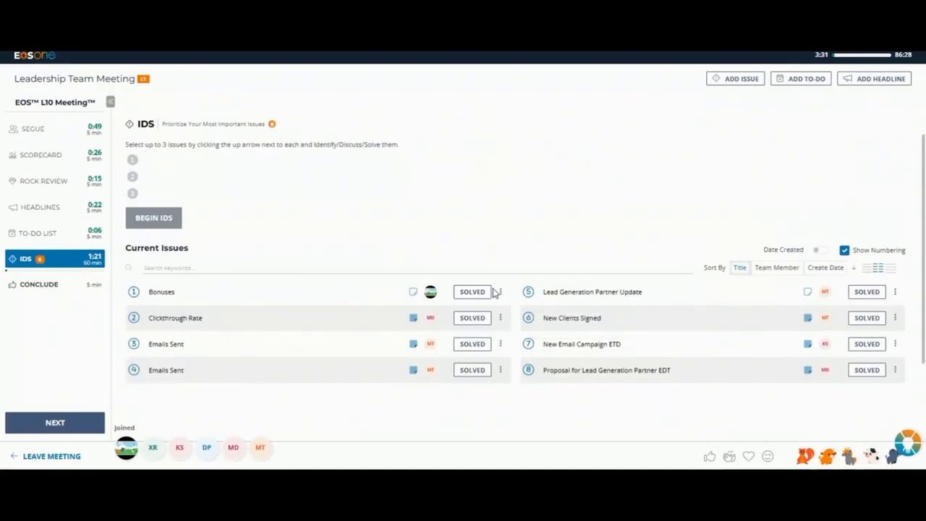
Step: Review the Conclude section's to-do recap, cascading messages, ratings and the explanation of the Clear meeting items option
click(61, 285)
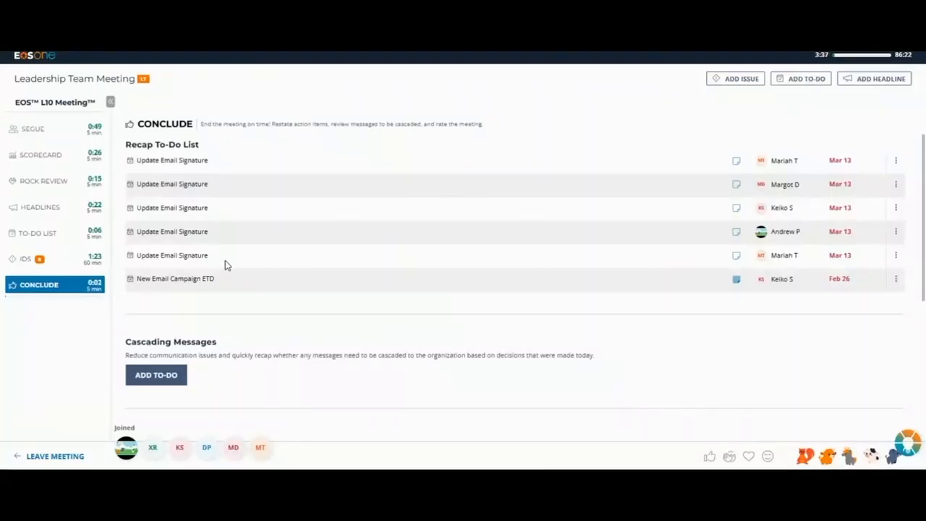
scroll(227, 266, down, 2)
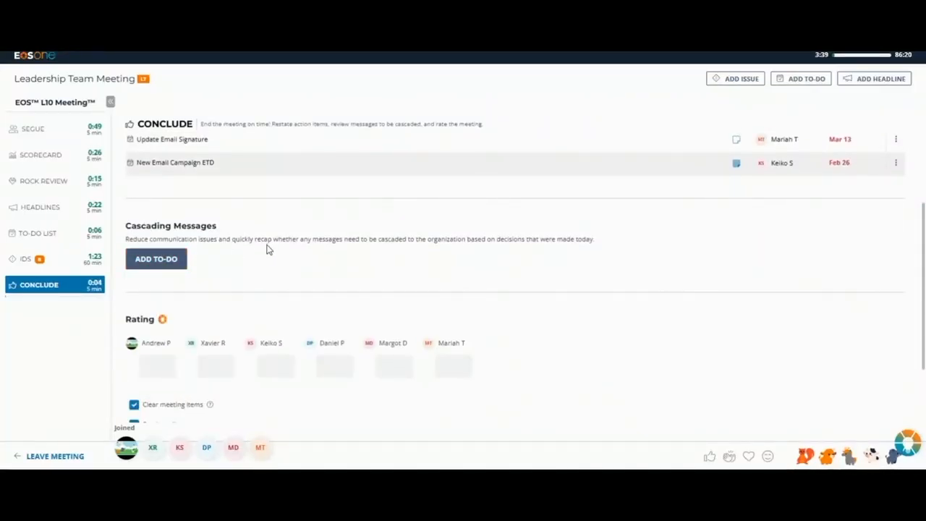
scroll(270, 250, down, 2)
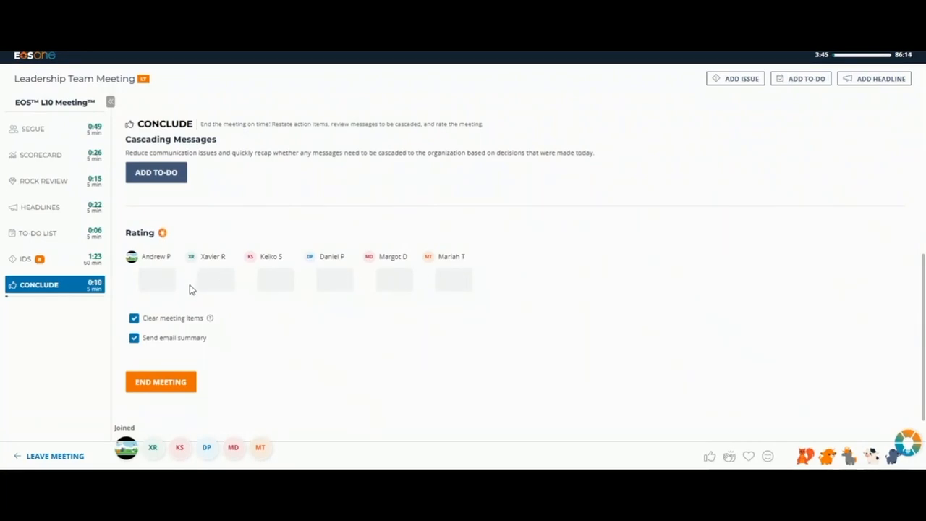
mouse_move(209, 324)
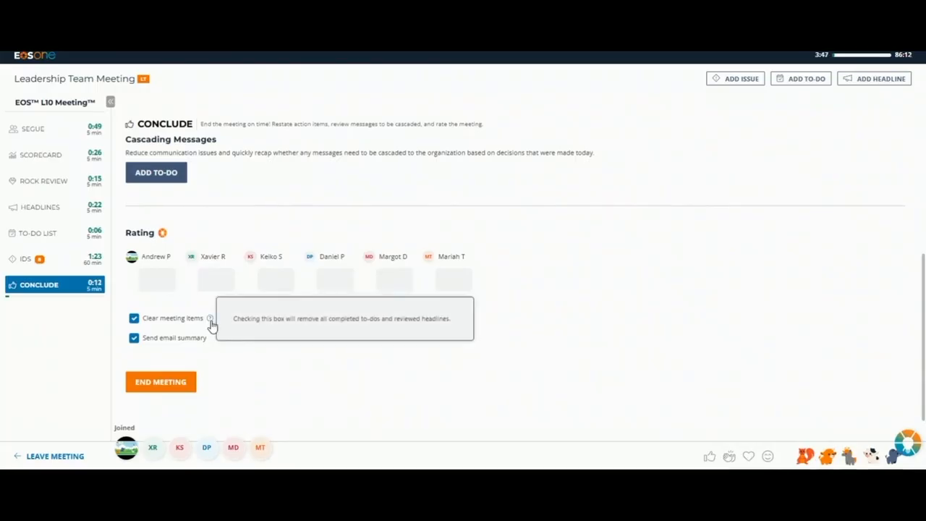